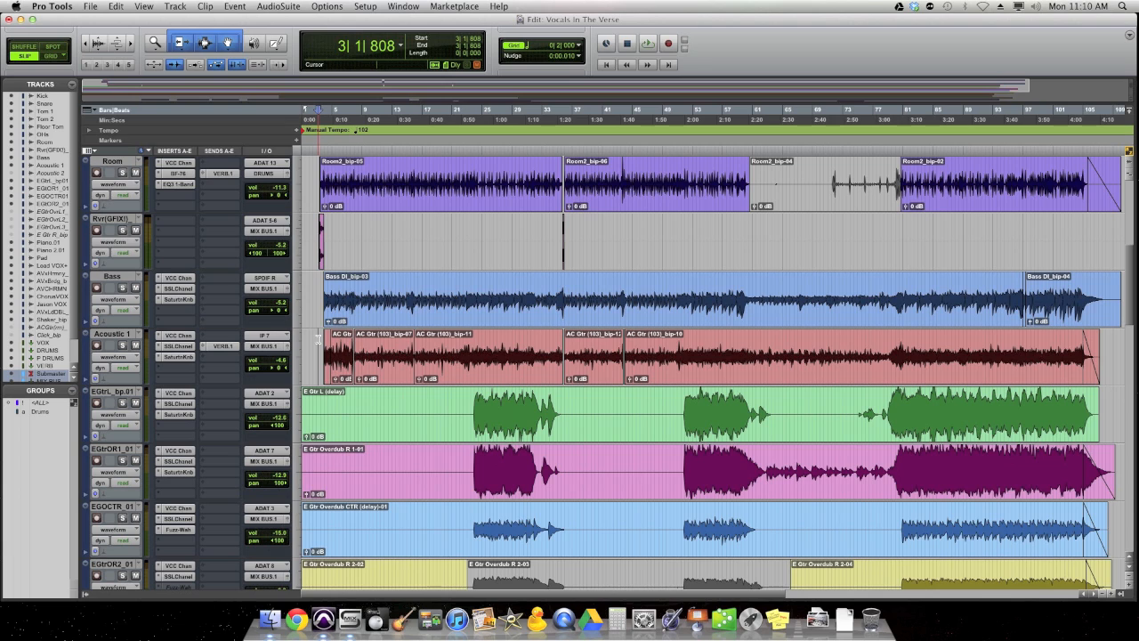
Play the song's opening from bar 3, and mute the AC Gtr (103)_bip-07 clip on the Acoustic 1 track.
key("space")
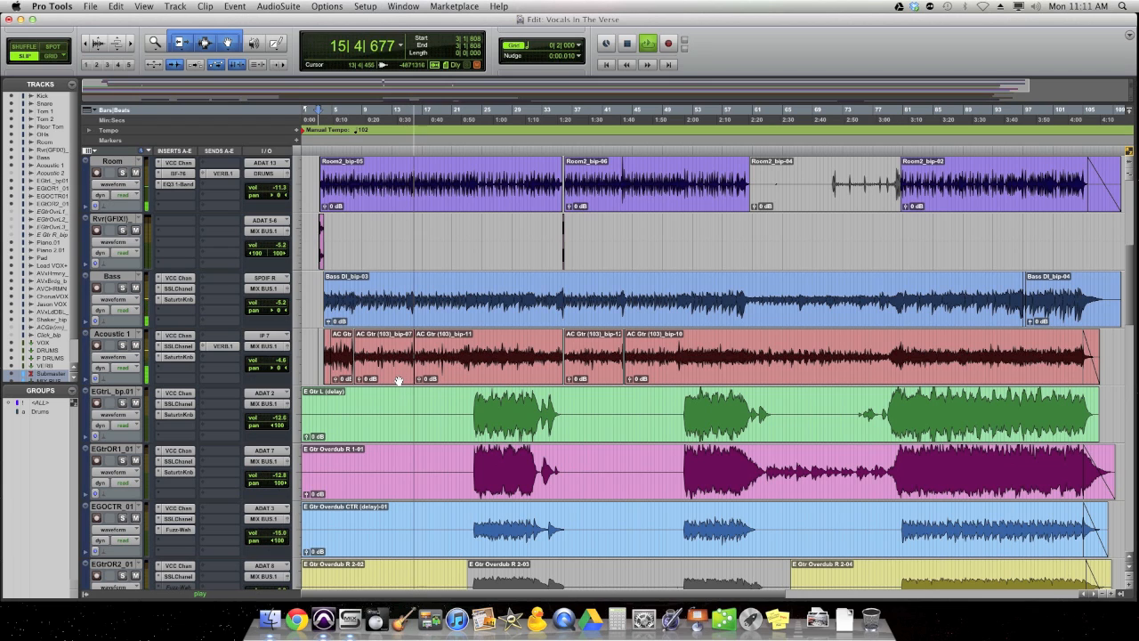
key("space")
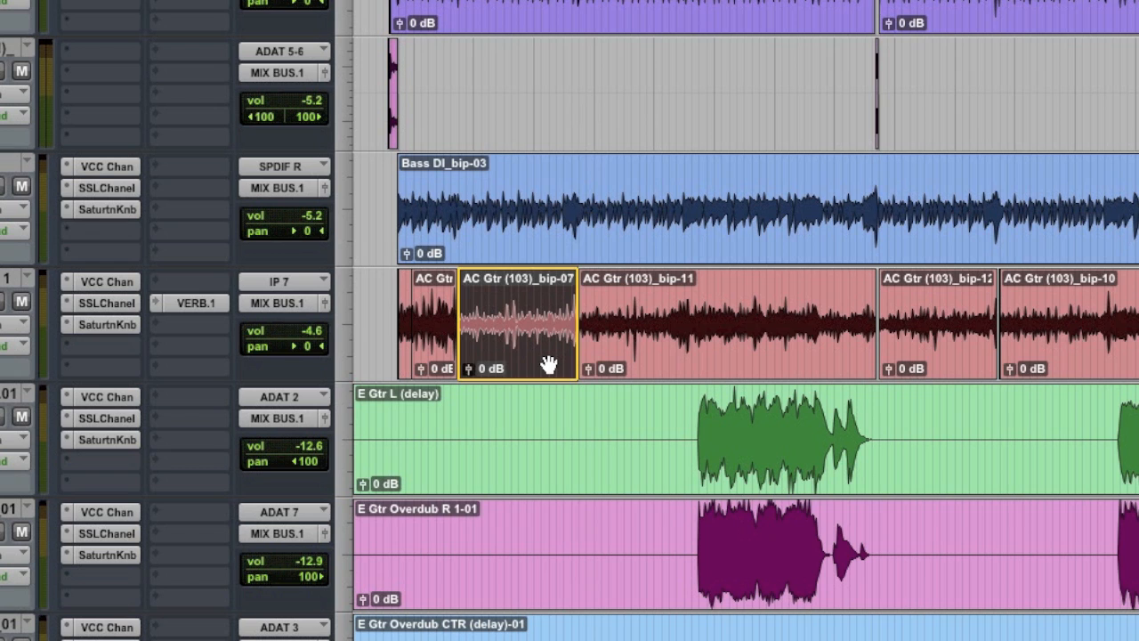
left_click(399, 378)
key("super+bracketright")
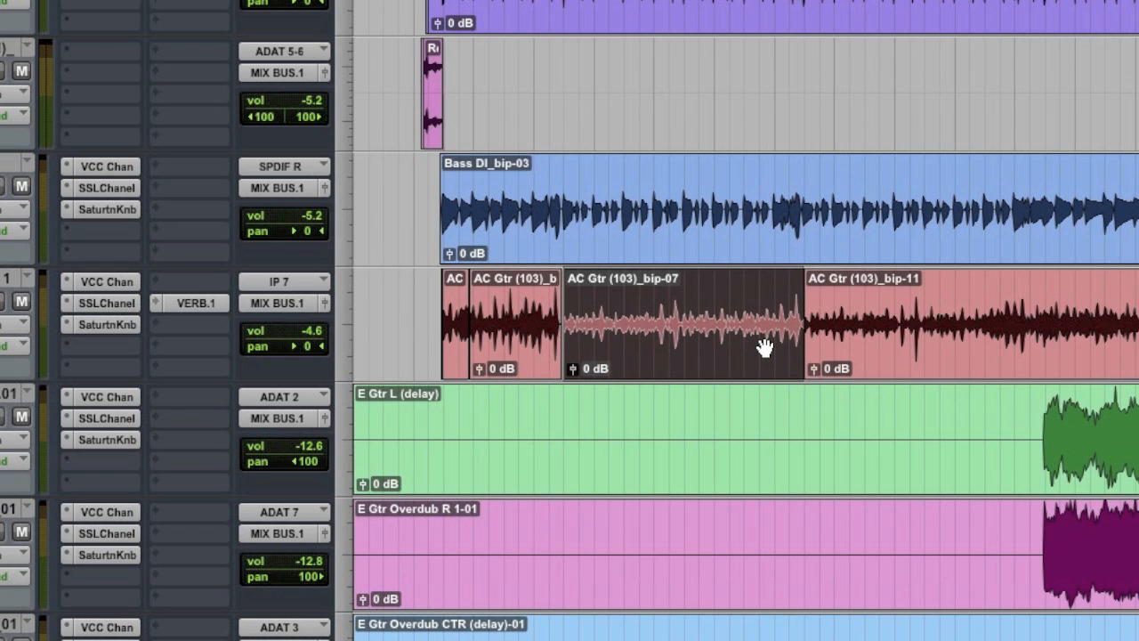
key("super+m")
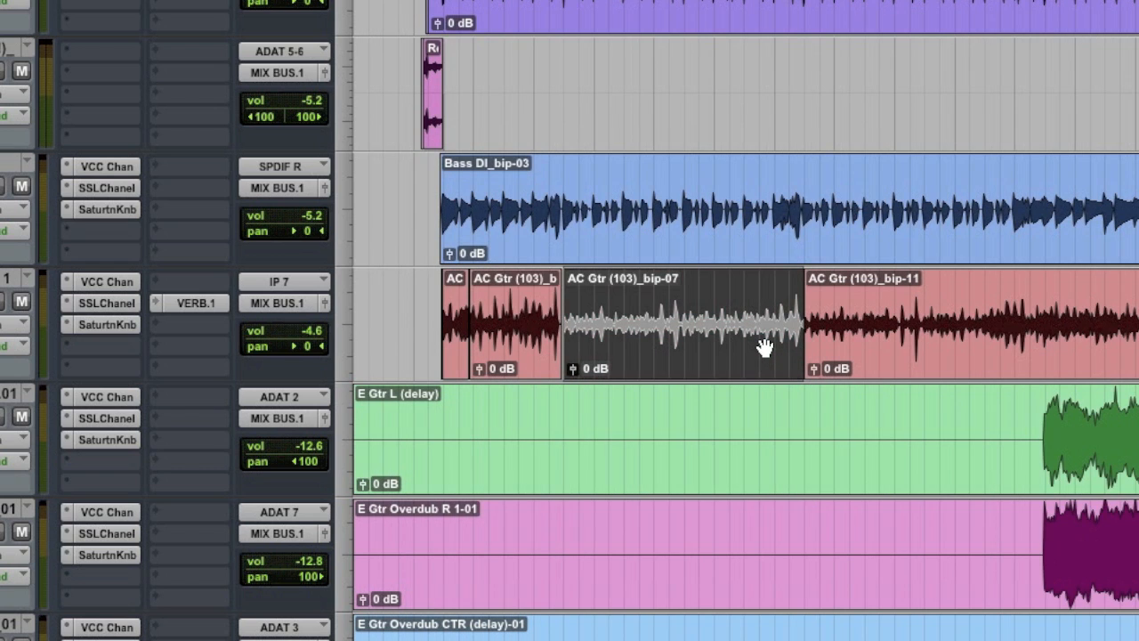
Play the song from just before the Acoustic 1 entrance at bar 3 to audition the muted guitar clip.
left_click(413, 304)
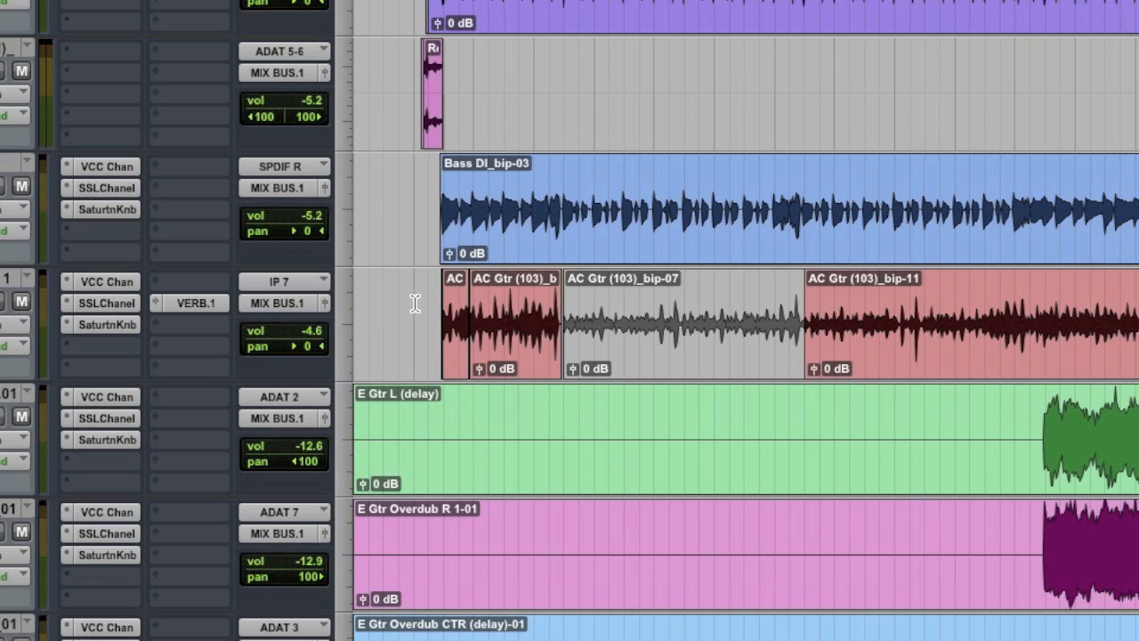
left_click(431, 302)
key("space")
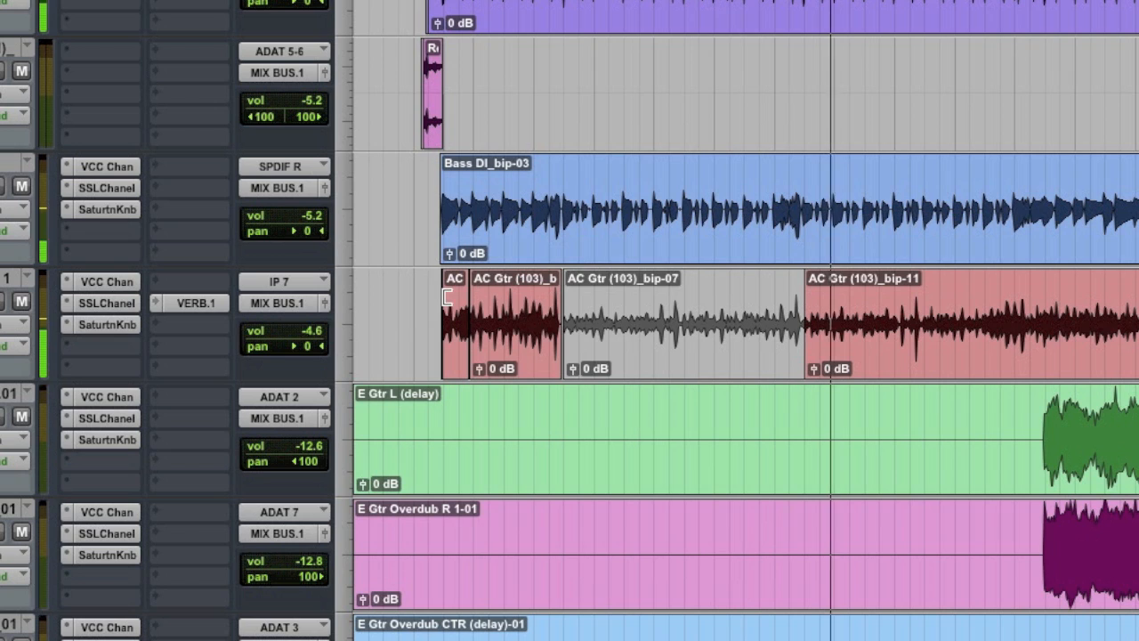
key("space")
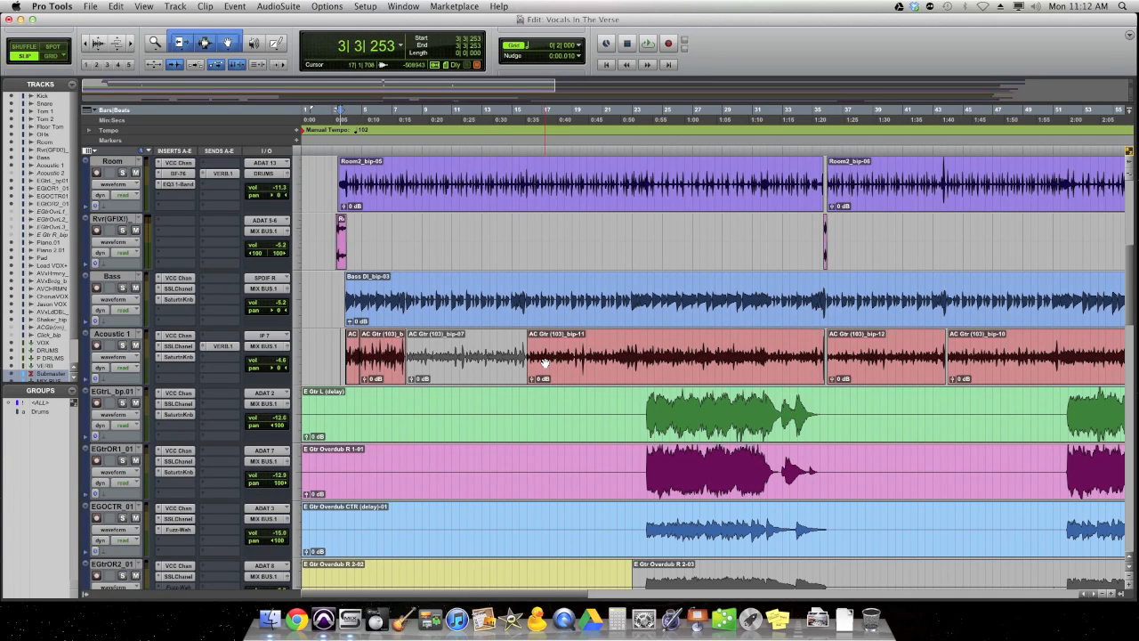
Play the section from about bar 33 on the Piano.01 track to audition the piano parts.
left_click(461, 367)
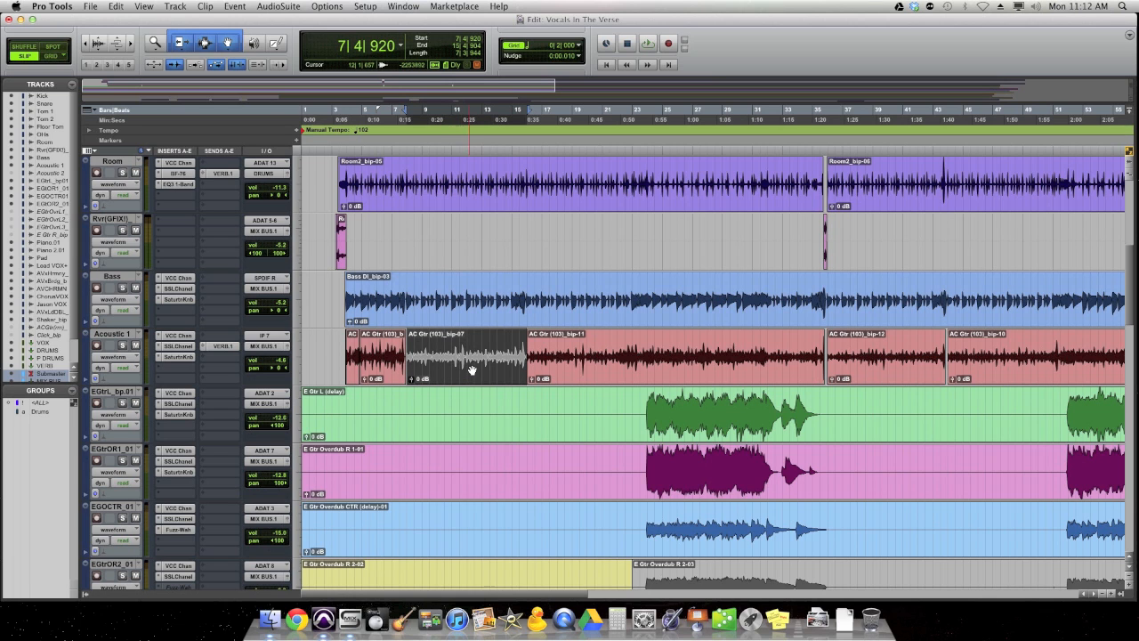
scroll(471, 369, "right", 10)
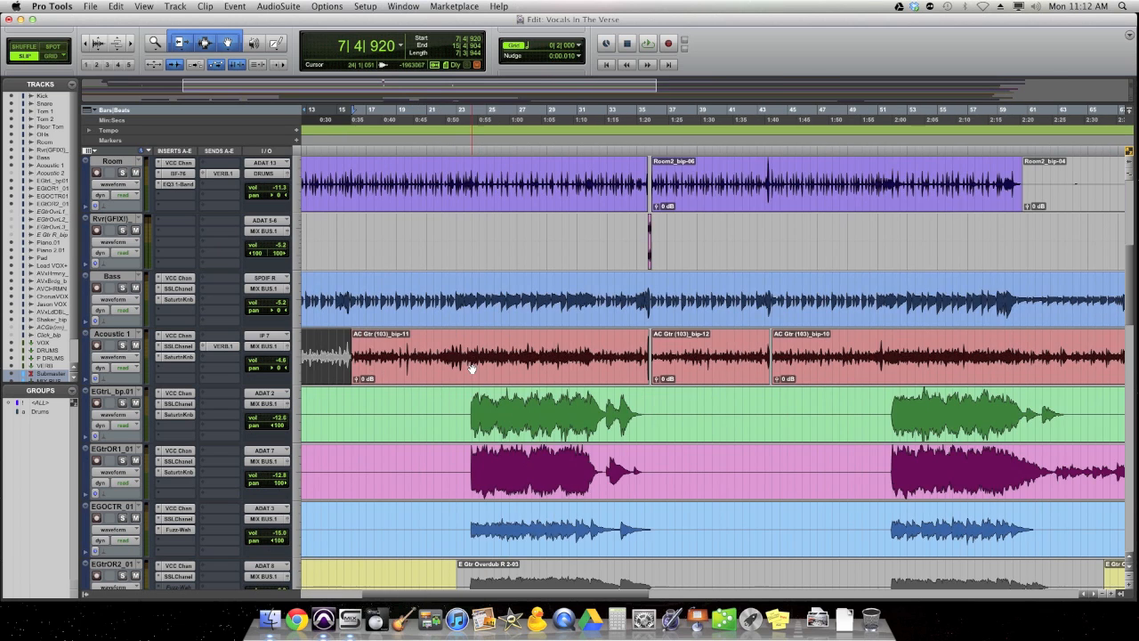
scroll(471, 369, "down", 5)
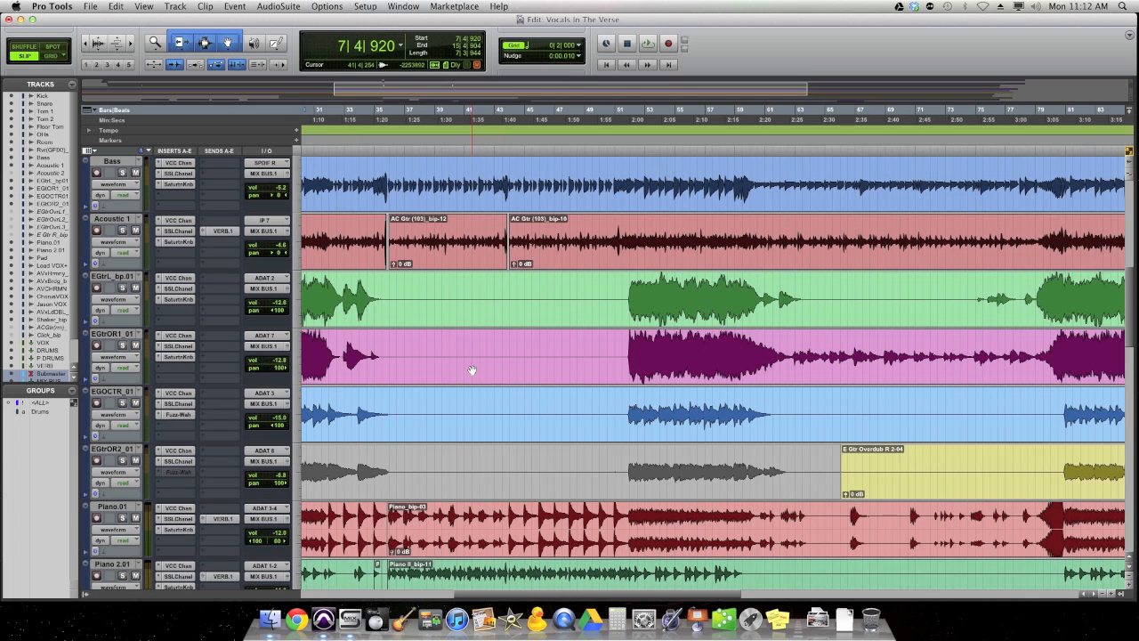
scroll(471, 371, "down", 5)
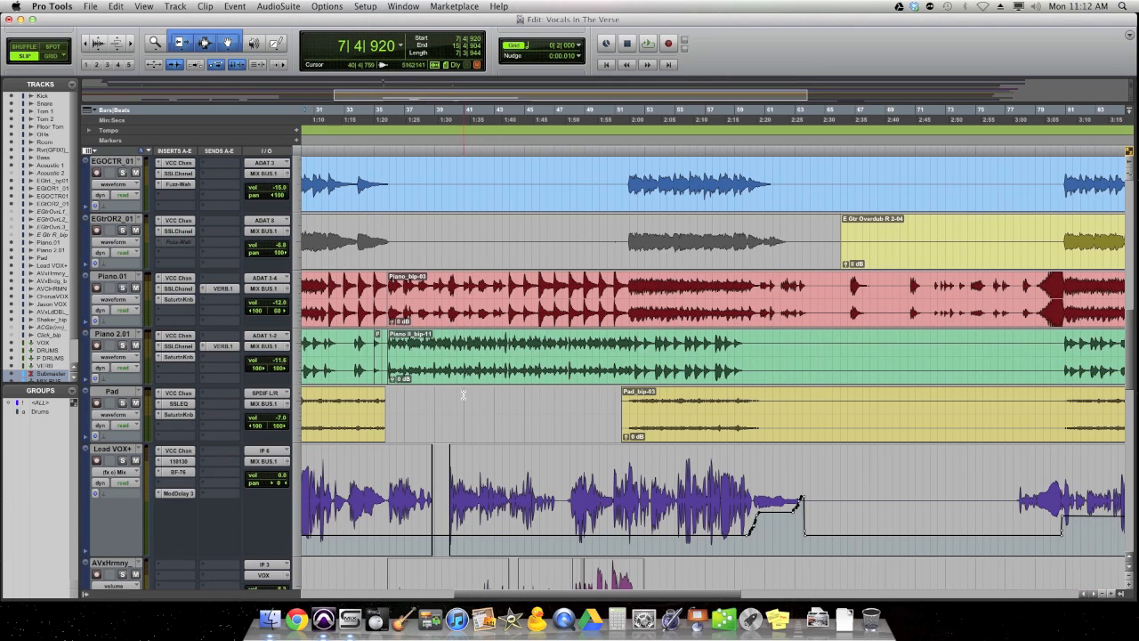
scroll(472, 371, "up", 3)
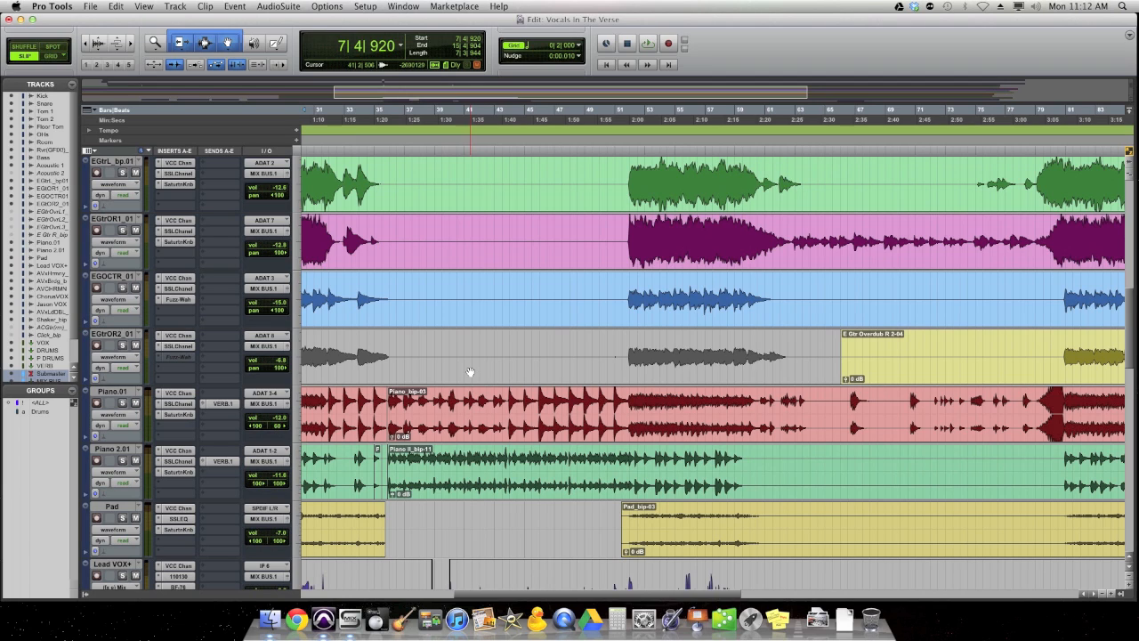
left_click(359, 396)
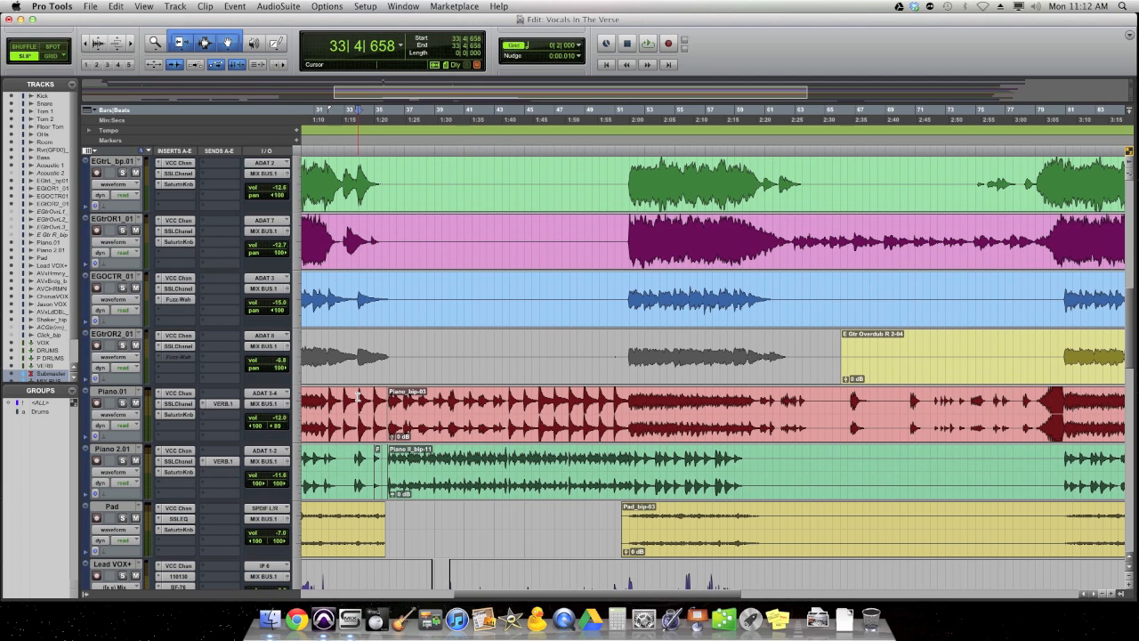
key("space")
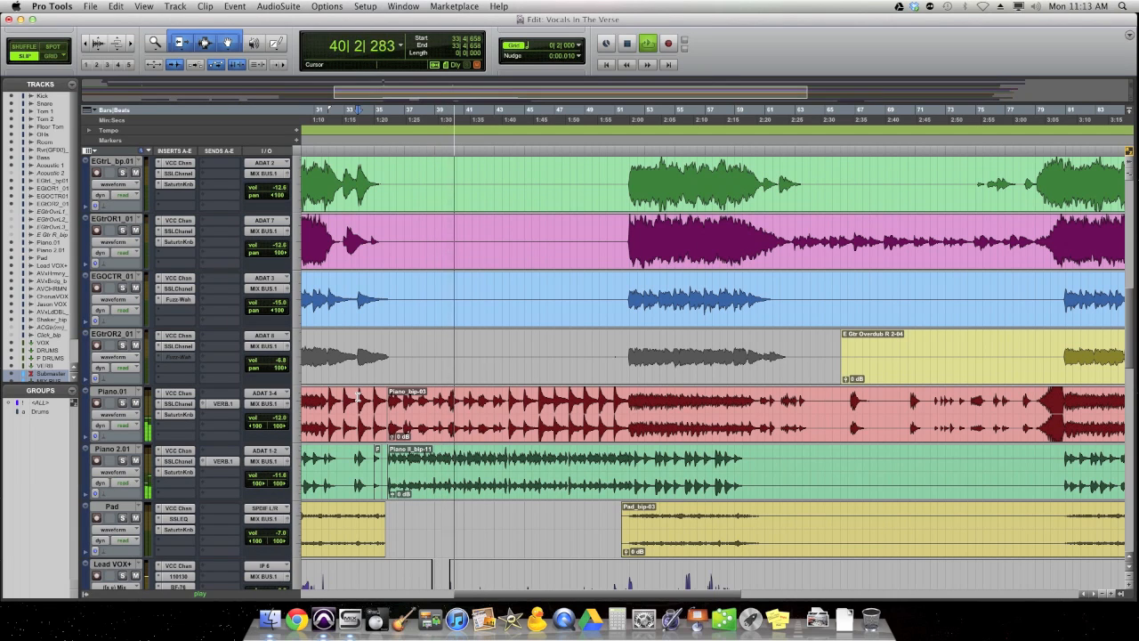
key("space")
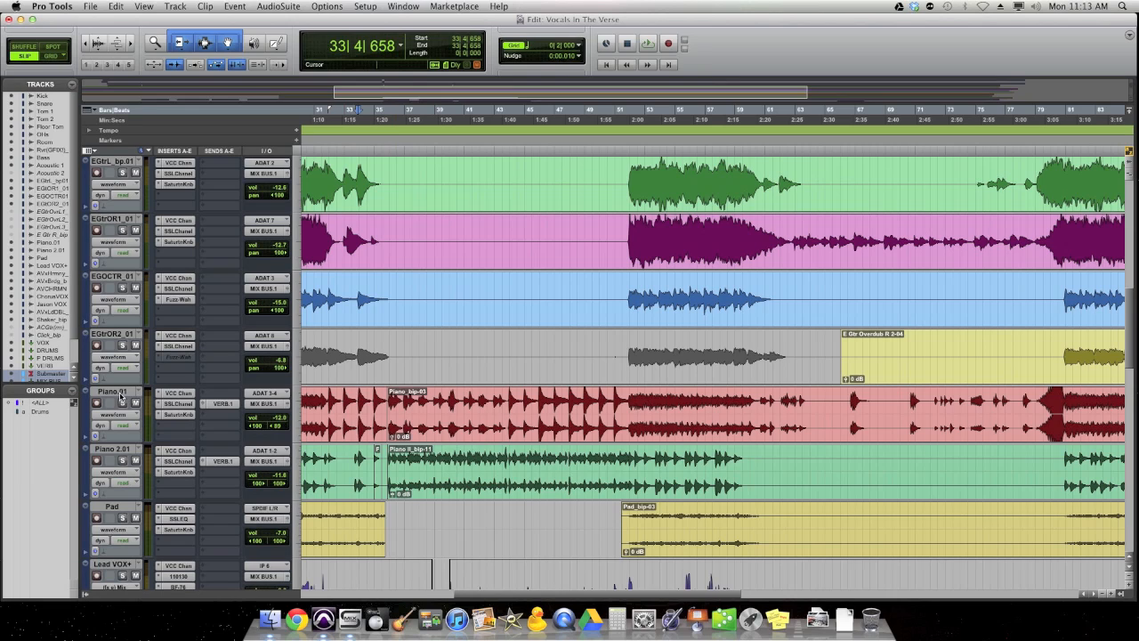
Increase the track heights of Piano.01 and Piano 2.01 to enlarge their waveforms.
left_click(465, 433)
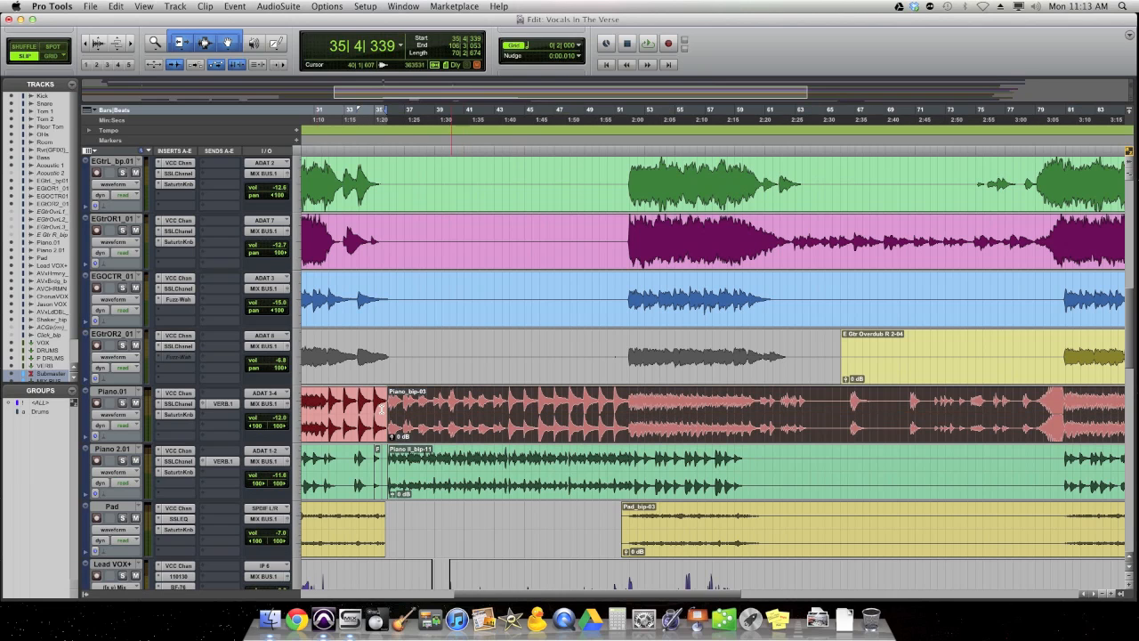
left_click_drag(121, 440, 121, 511)
scroll(228, 422, "down", 10)
scroll(224, 372, "up", 8)
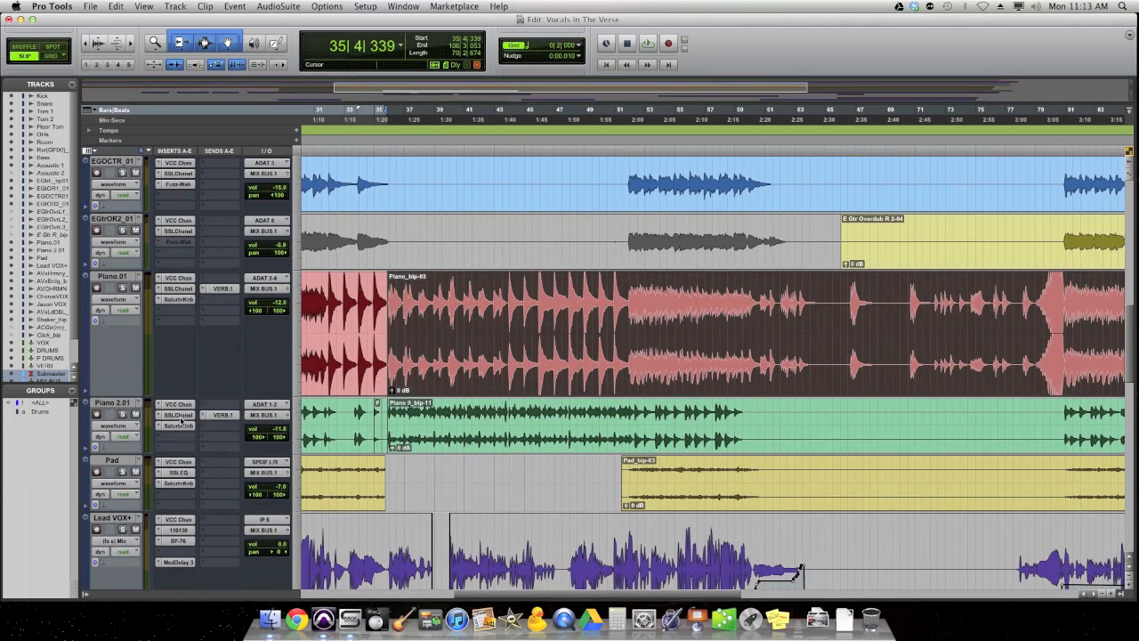
scroll(132, 451, "left", 1)
left_click_drag(128, 452, 128, 545)
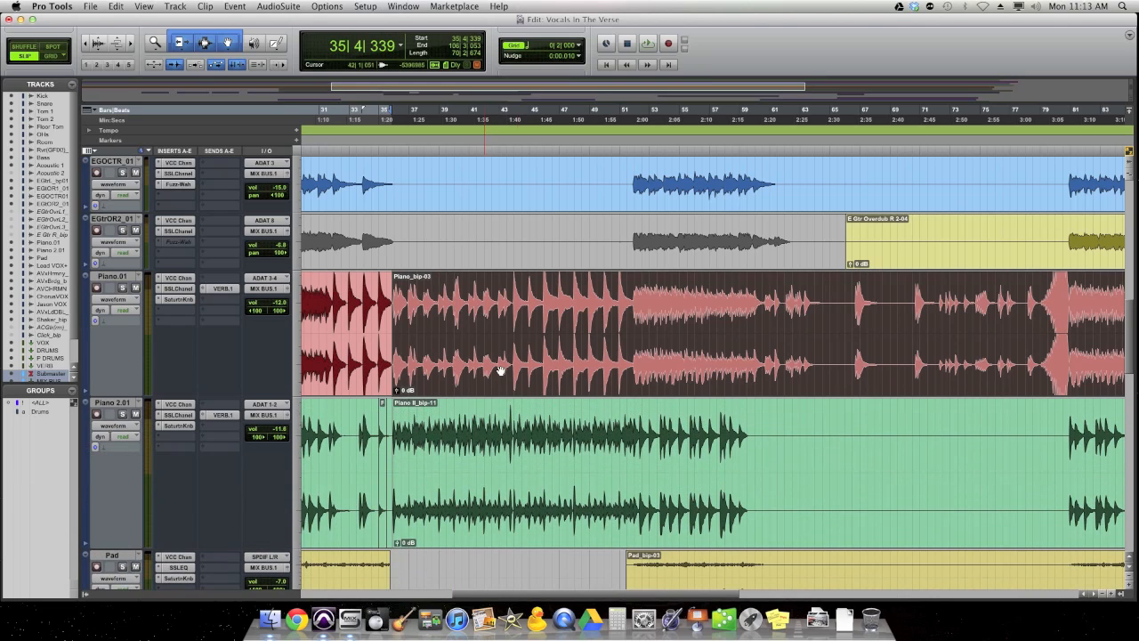
Switch the Piano.01 track to its alternate playlist Piano.
left_click(374, 304)
left_click(137, 275)
left_click(140, 268)
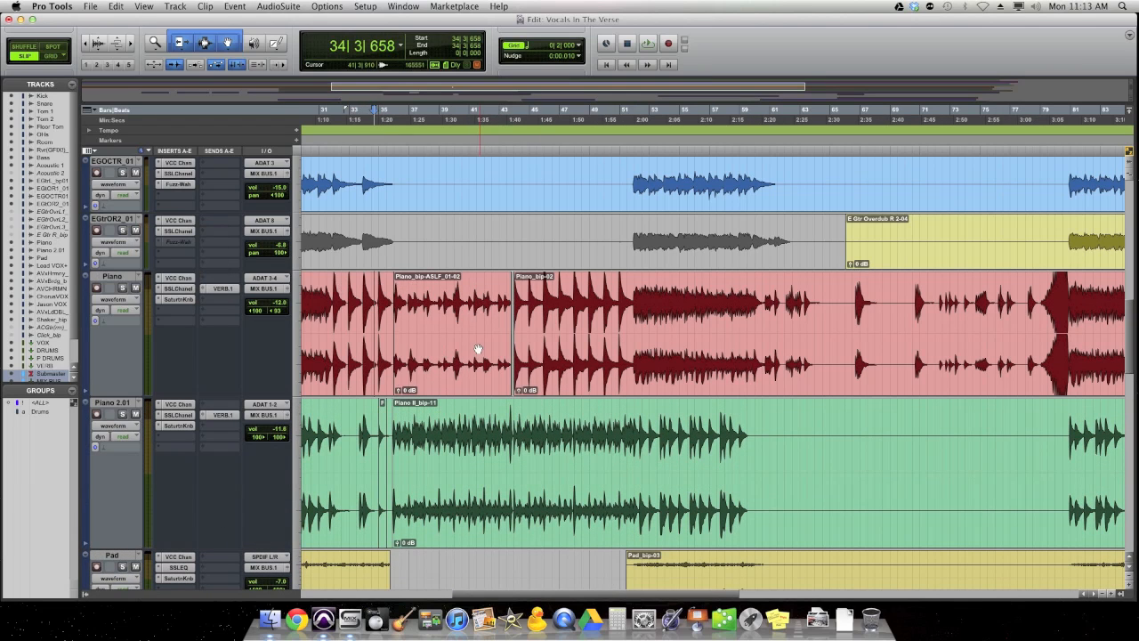
Select the Piano_bip-ASLF_01-02 clip, view the AudioSuite Lo-Fi plug-in without rendering, and close its window.
left_click(400, 348)
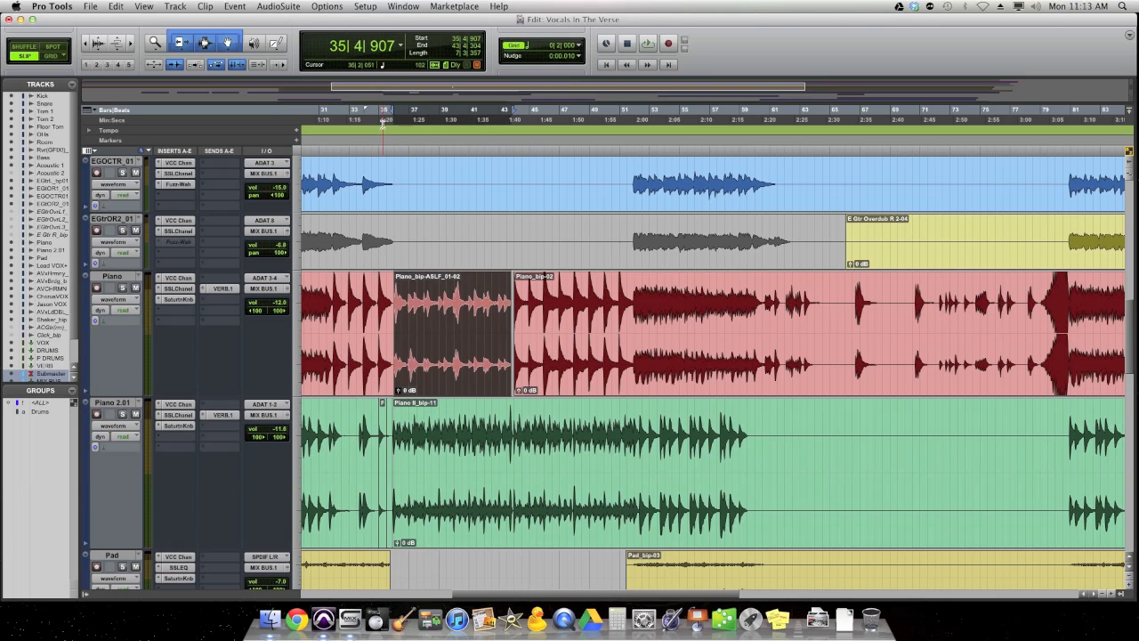
left_click(279, 6)
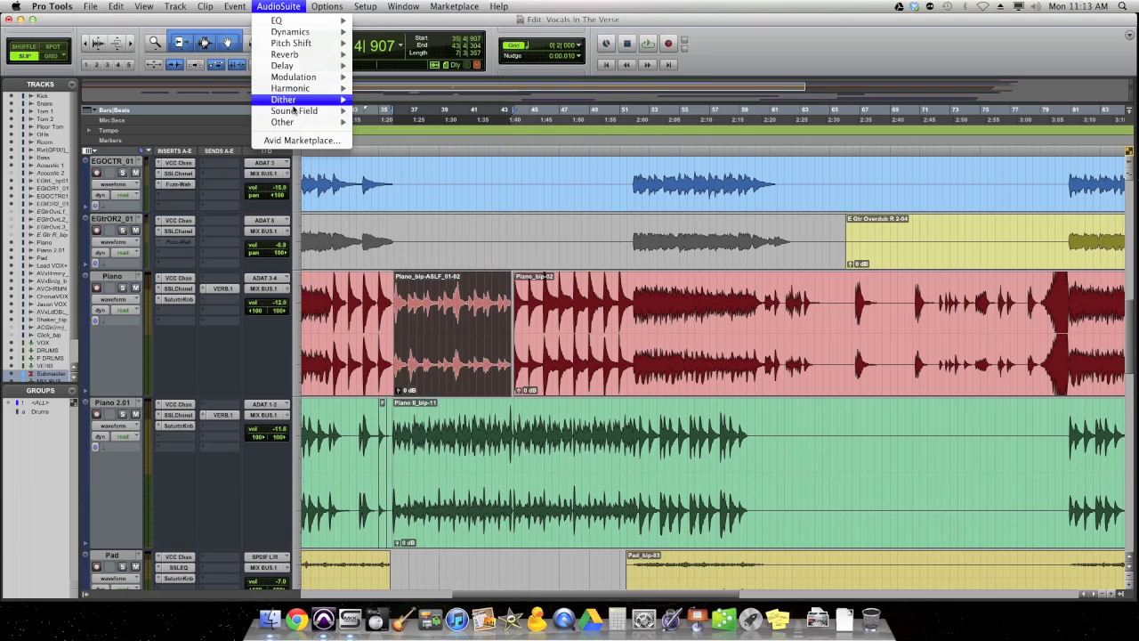
mouse_move(309, 90)
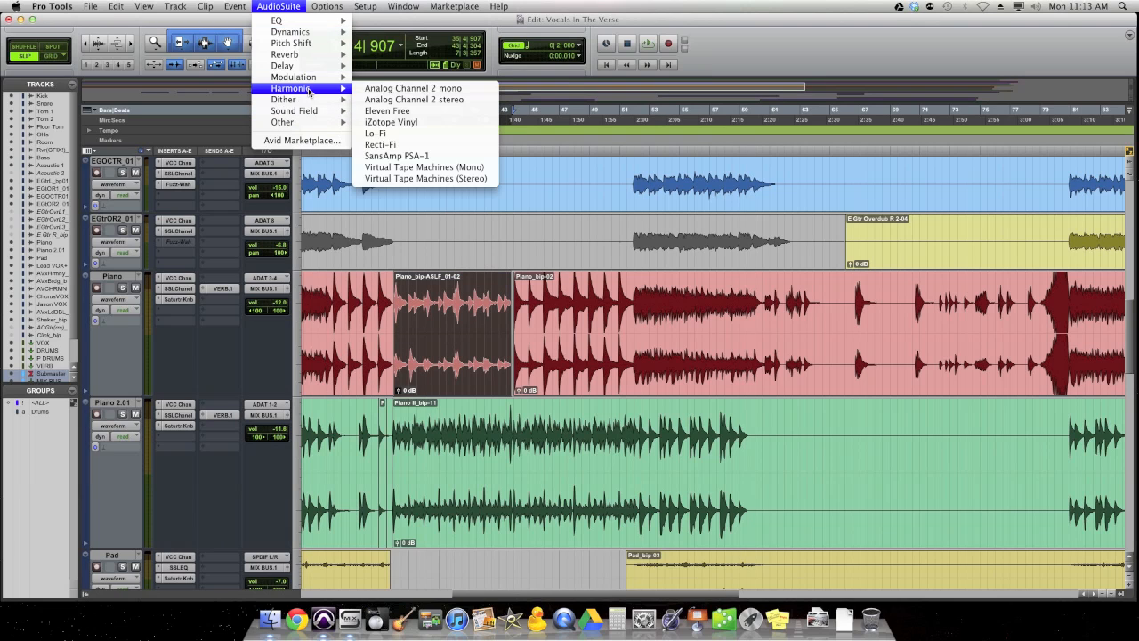
left_click(429, 134)
left_click_drag(794, 163, 707, 215)
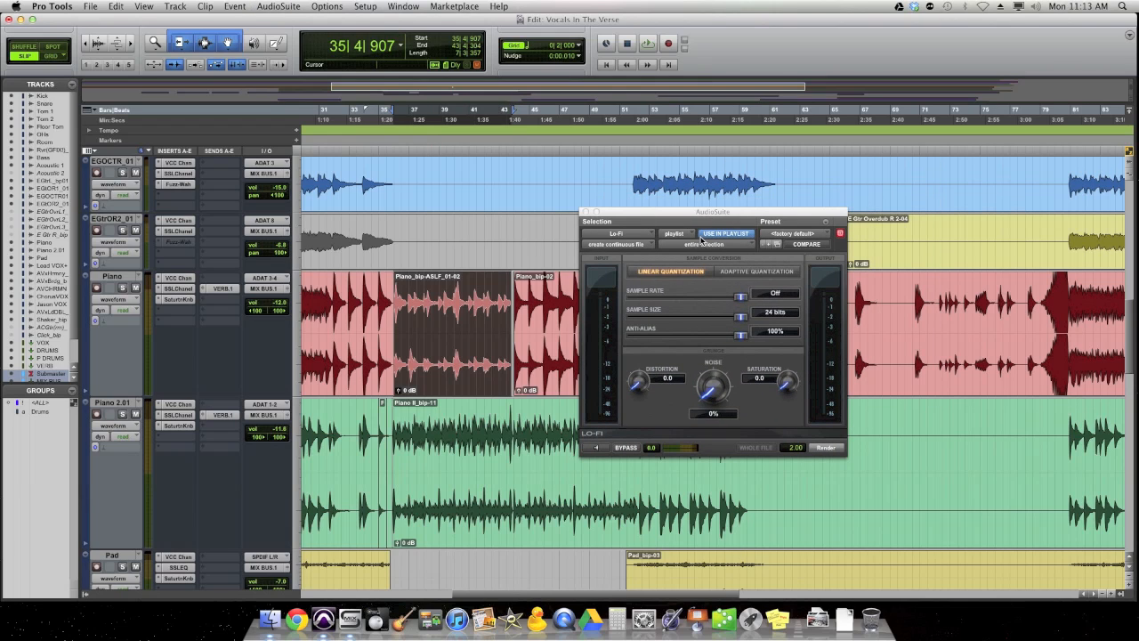
left_click(585, 213)
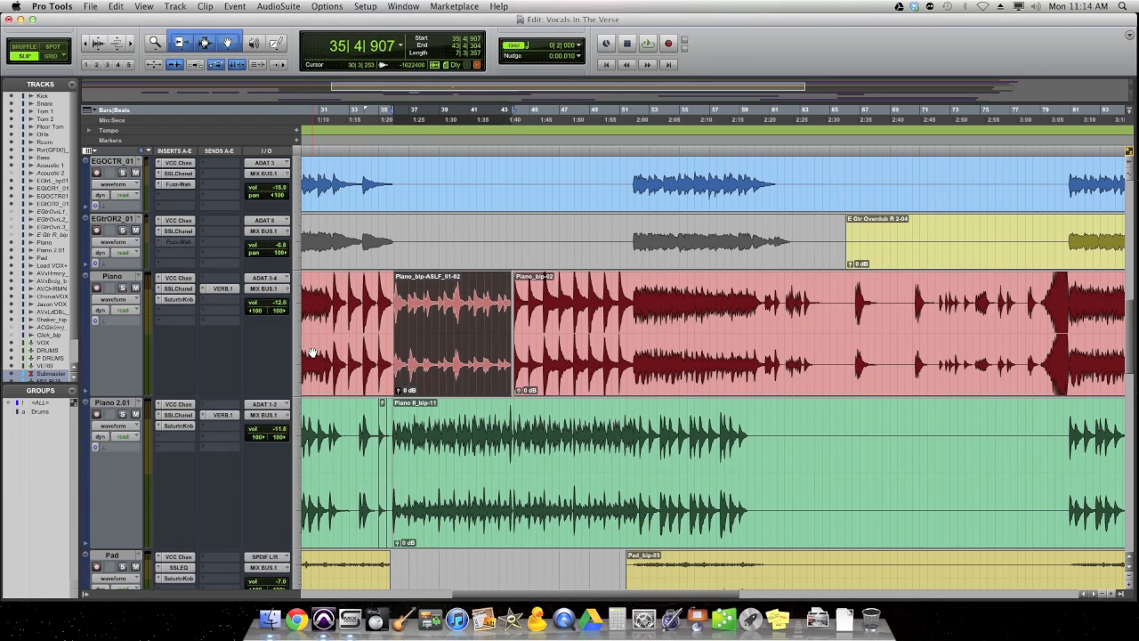
Switch the Piano 2.01 track to its alternate playlist Piano 2.
left_click(461, 299)
left_click(459, 355)
left_click(138, 403)
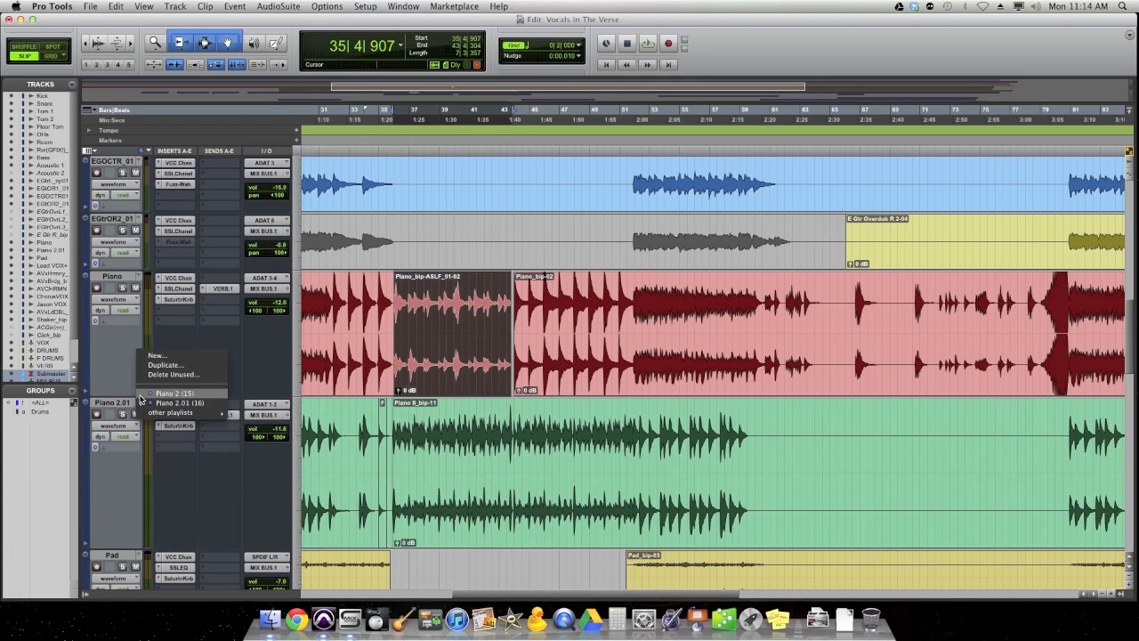
left_click(173, 392)
Examine the clips on the Piano and Piano 2 tracks between bars 35 and 52, comparing the processed and unprocessed parts.
left_click(466, 445)
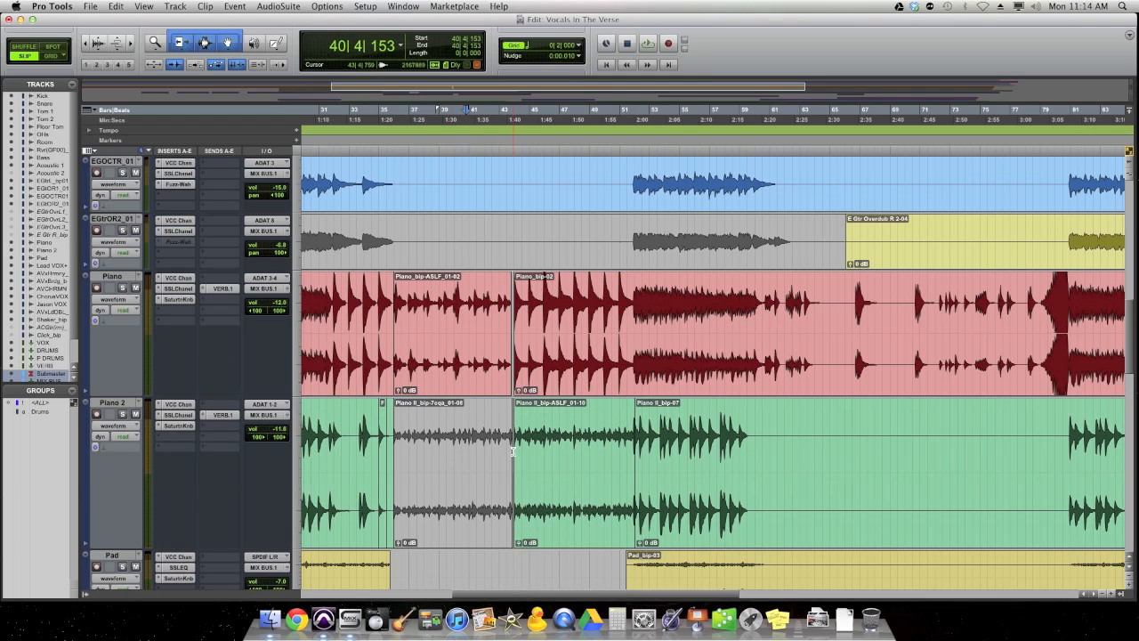
double_click(451, 360)
left_click(442, 488)
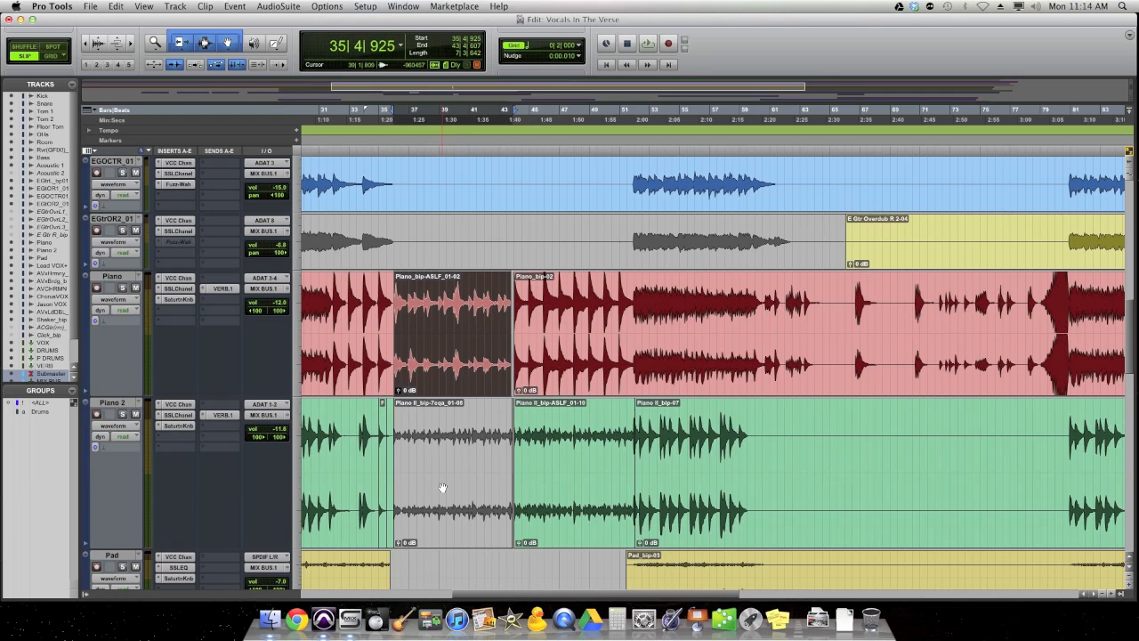
left_click(539, 379)
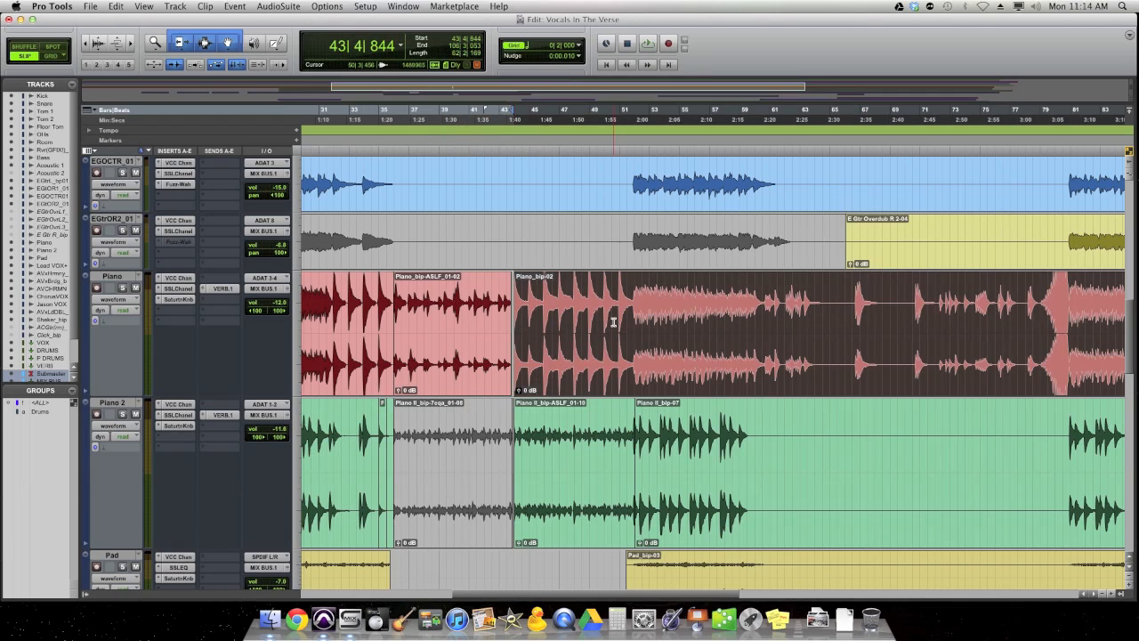
left_click_drag(621, 322, 544, 322)
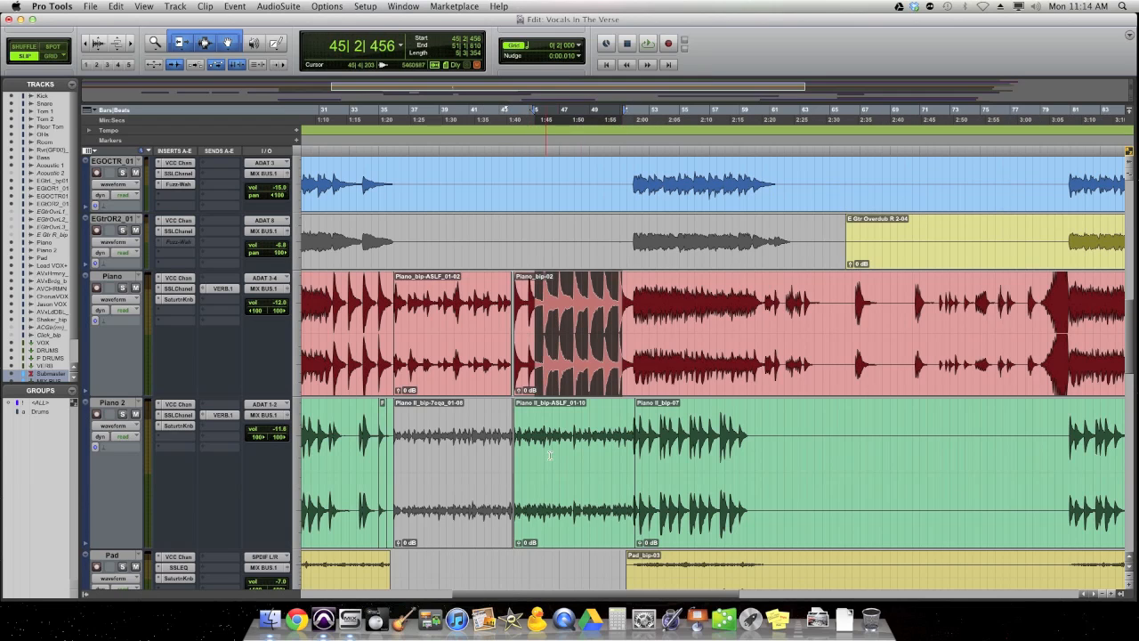
left_click(561, 503)
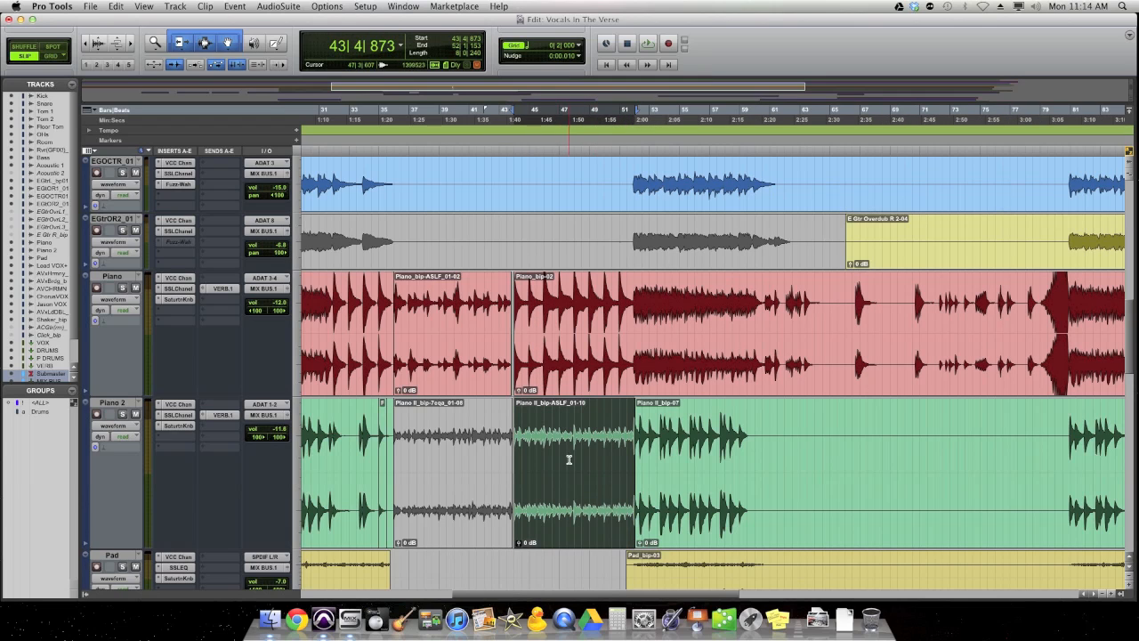
Audition the piano edits from about bar 33, and select the muted Piano II_bip-7eqa_01-08 clip on Piano 2.
left_click(372, 309)
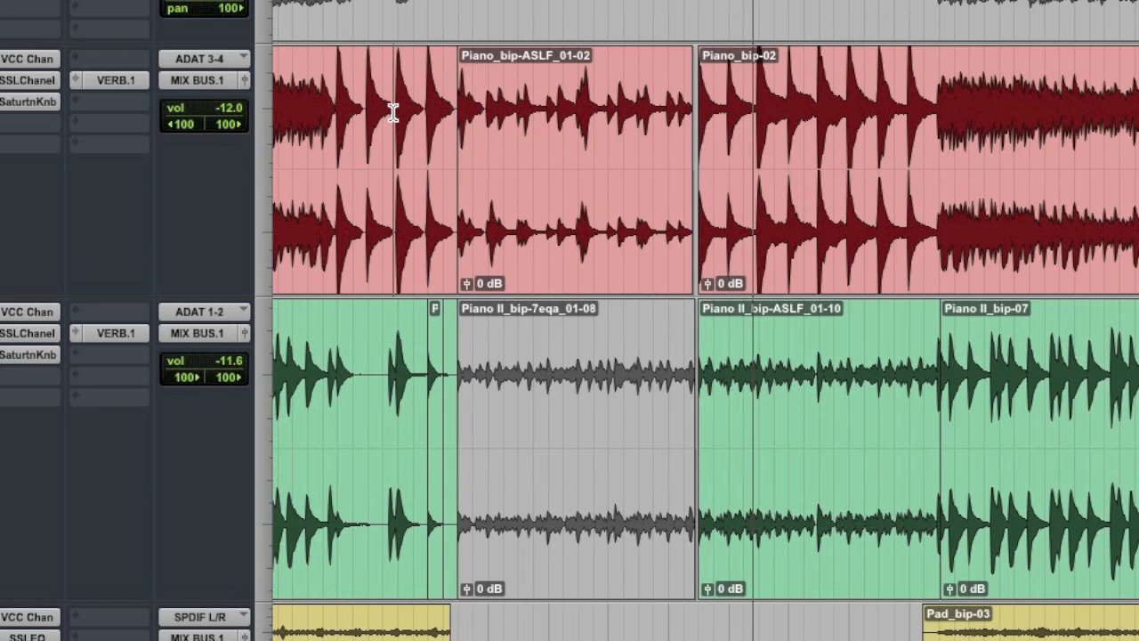
left_click(392, 111)
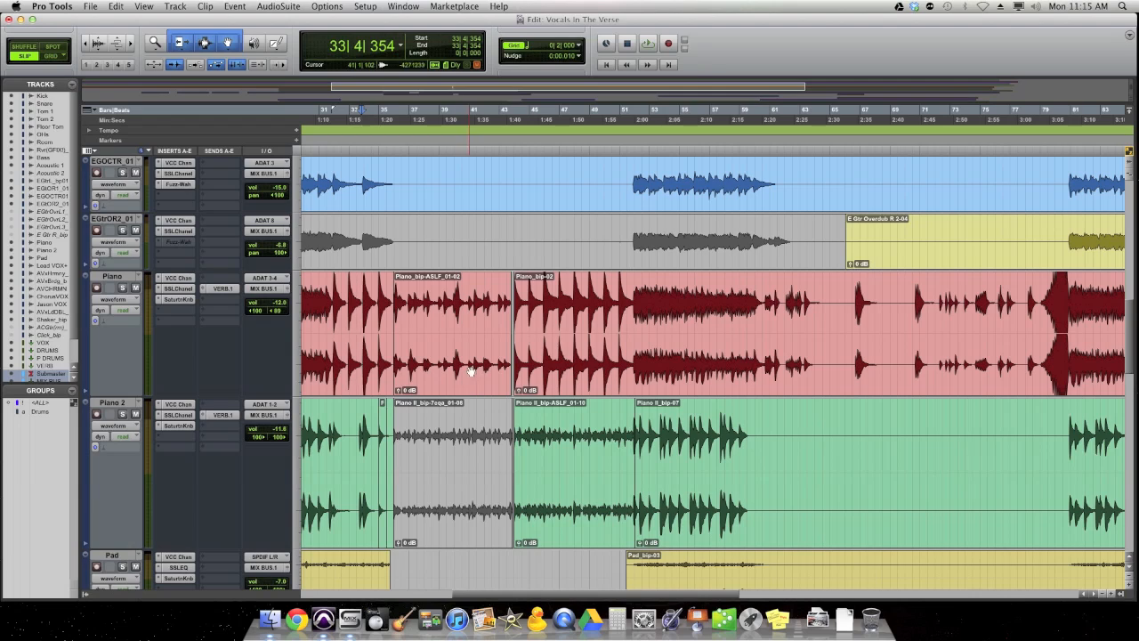
left_click(464, 302)
left_click(470, 528)
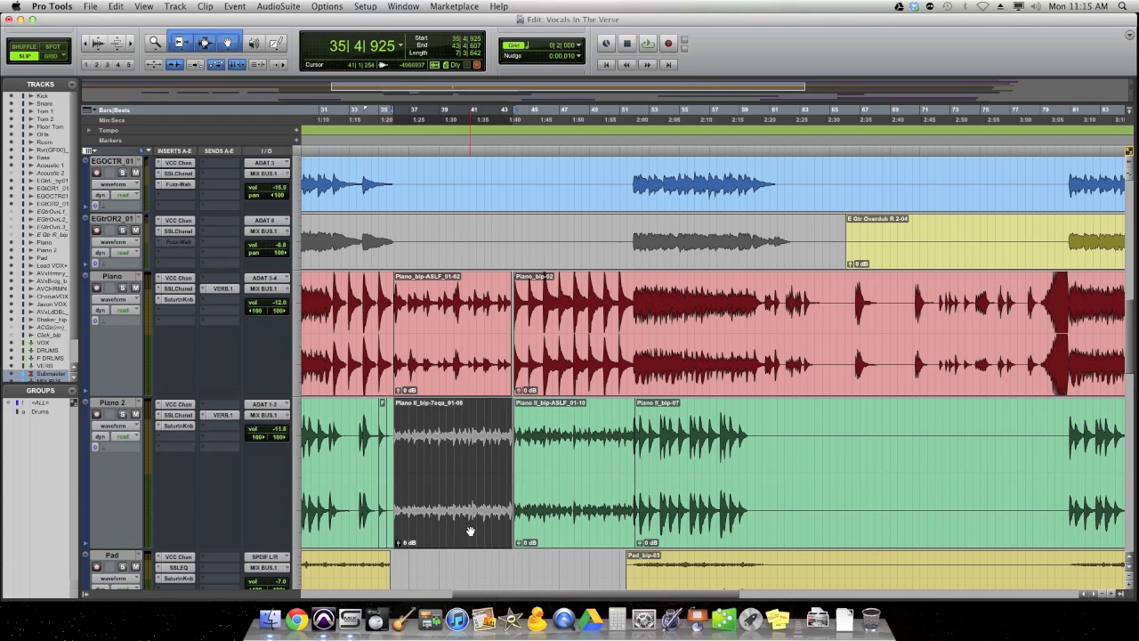